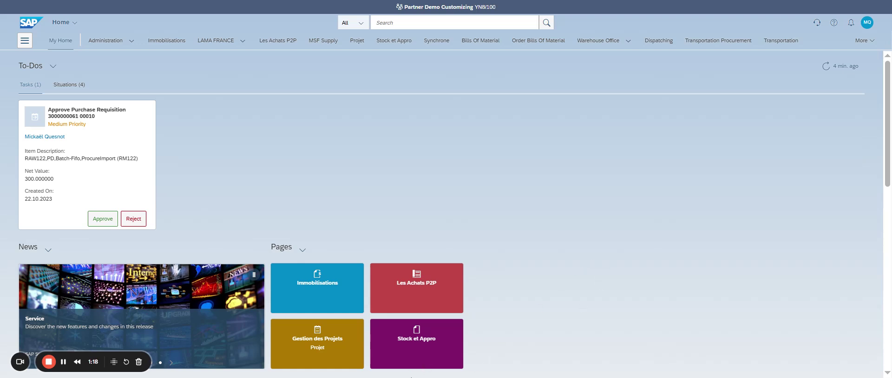
{"action": "left_click_drag", "start_coordinate": [112, 359], "coordinate": [383, 361]}
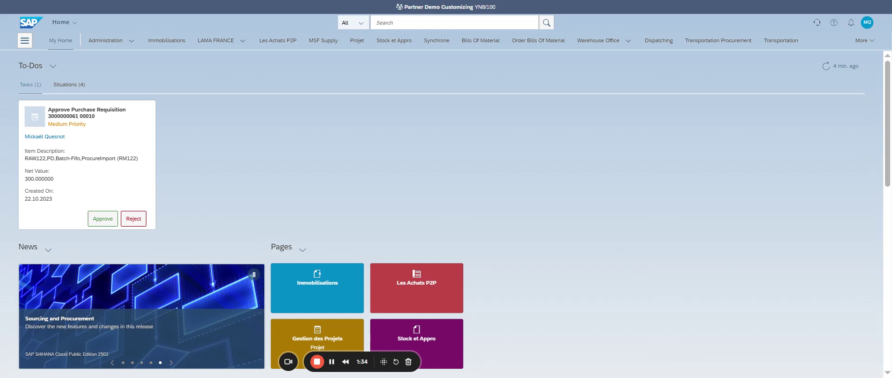
Restrict the search scope to Apps and search for "Manage Purchase Orders"
{"action": "left_click", "coordinate": [361, 22]}
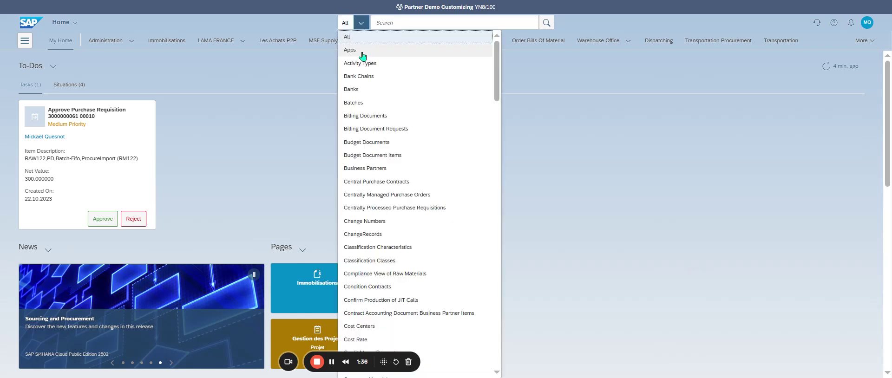
{"action": "left_click", "coordinate": [362, 50]}
{"action": "type", "text": "Manage Purchase Orders"}
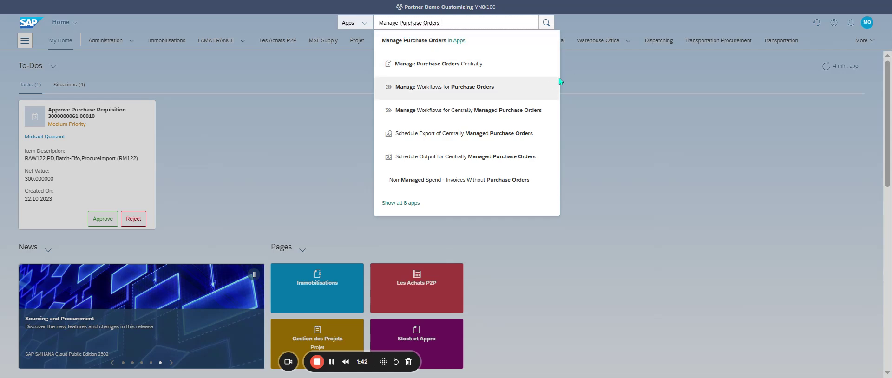
{"action": "left_click", "coordinate": [633, 123]}
Show the recently used apps on the home page and open Manage Purchase Orders
{"action": "scroll", "coordinate": [557, 141], "scroll_direction": "down", "scroll_amount": 10}
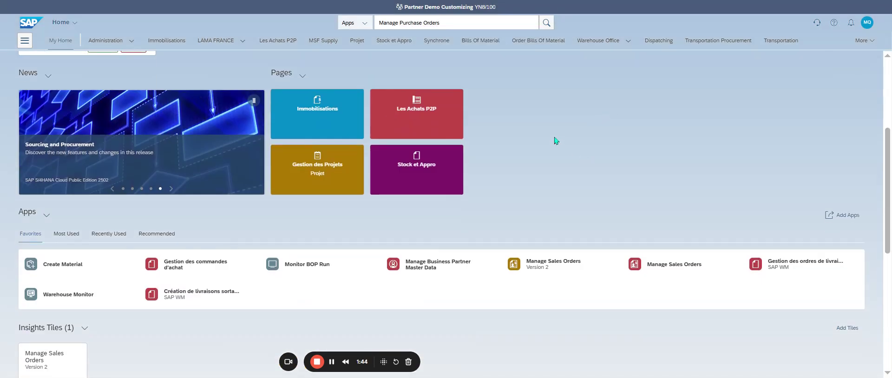
{"action": "scroll", "coordinate": [552, 140], "scroll_direction": "up", "scroll_amount": 2}
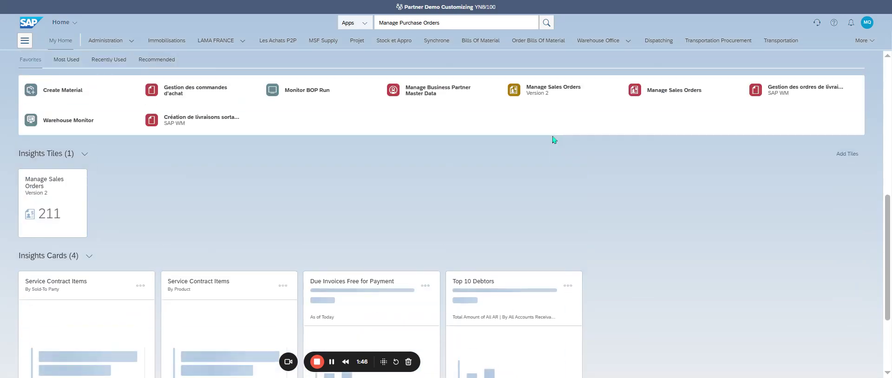
{"action": "scroll", "coordinate": [534, 143], "scroll_direction": "down", "scroll_amount": 2}
{"action": "scroll", "coordinate": [568, 124], "scroll_direction": "up", "scroll_amount": 5}
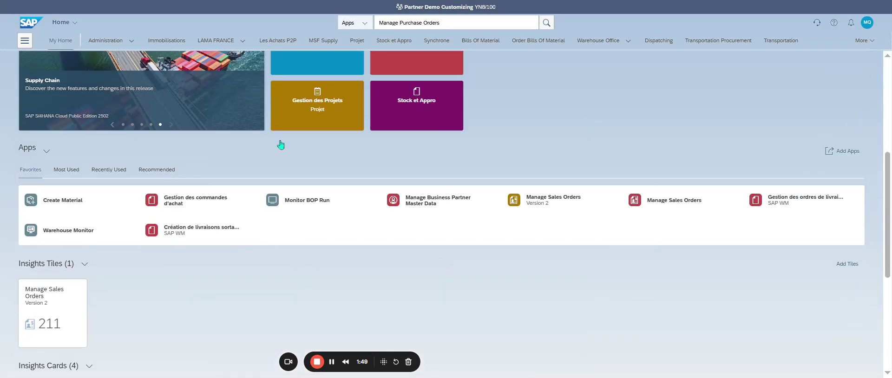
{"action": "left_click", "coordinate": [103, 170]}
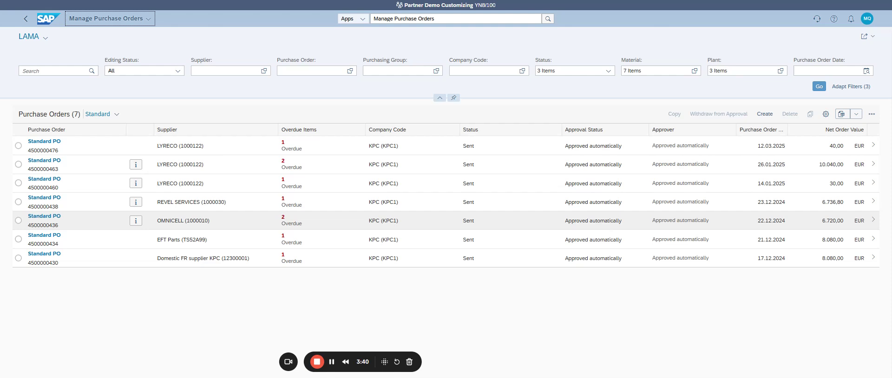
Switch the purchase order list to the Standard view, expand its filters and load the orders without any filter
{"action": "left_click", "coordinate": [45, 38]}
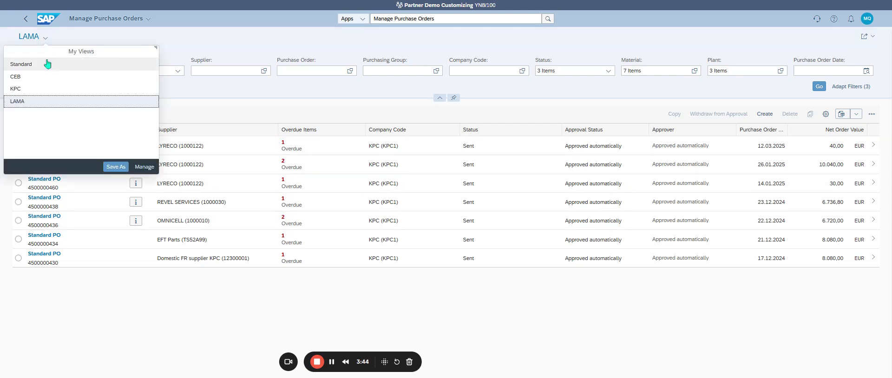
{"action": "left_click", "coordinate": [47, 63]}
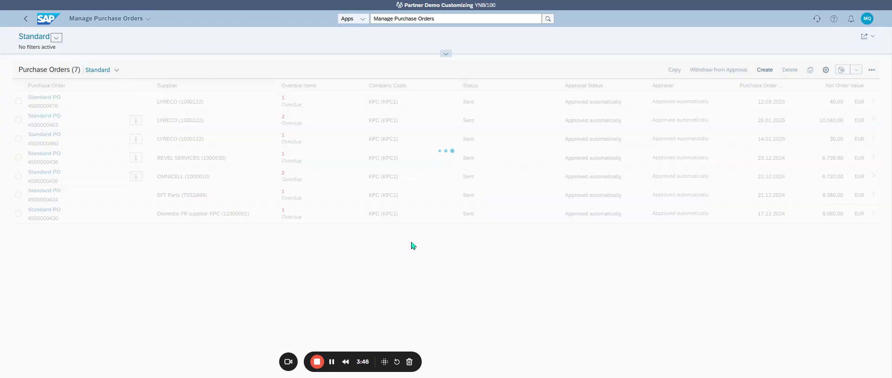
{"action": "left_click", "coordinate": [446, 54]}
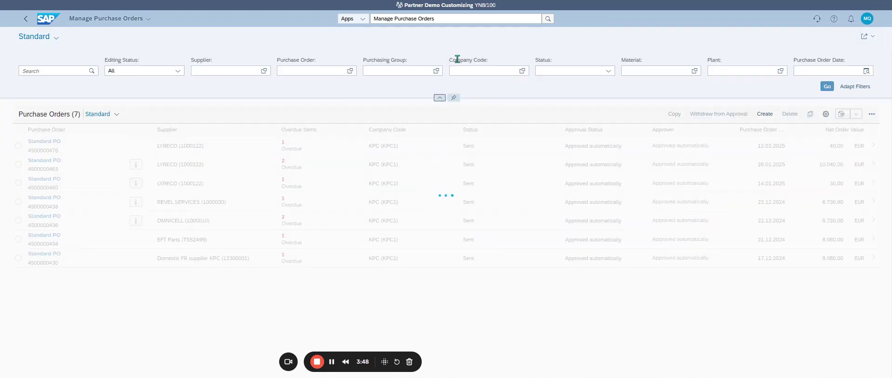
{"action": "left_click", "coordinate": [827, 87]}
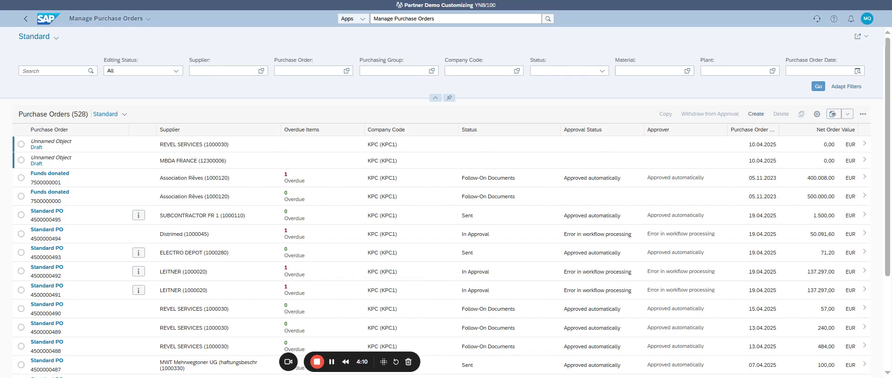
{"action": "left_click", "coordinate": [817, 87]}
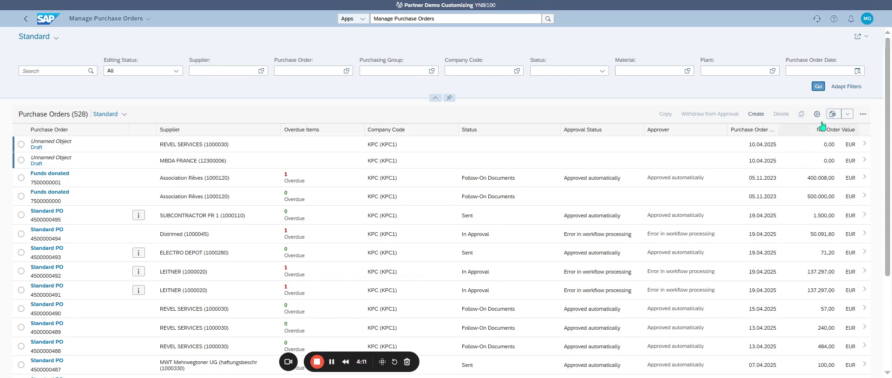
Filter the purchase orders to the purchase order date Yesterday and reload the list
{"action": "left_click", "coordinate": [857, 71]}
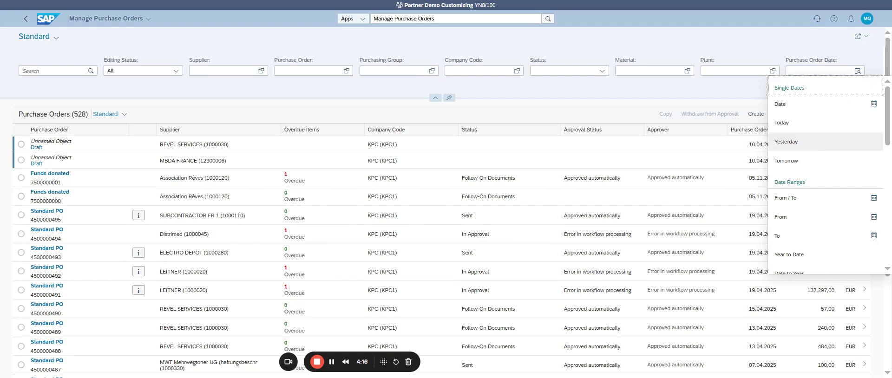
{"action": "left_click", "coordinate": [799, 142]}
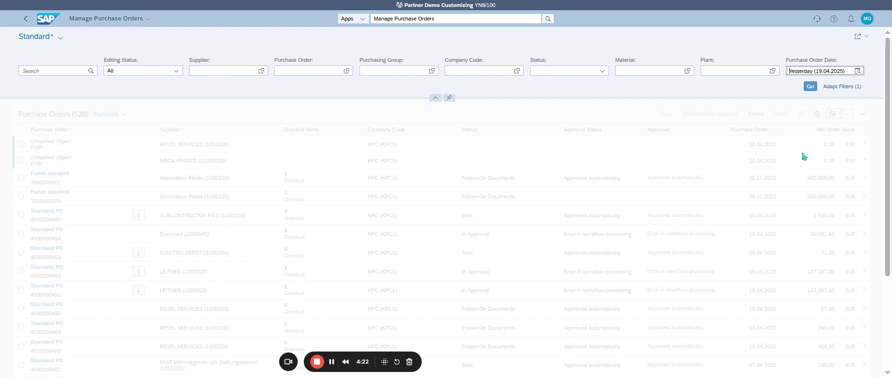
{"action": "left_click", "coordinate": [810, 86]}
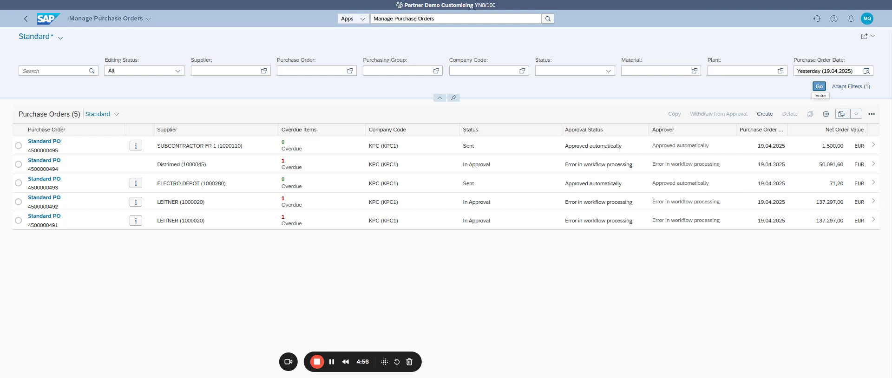
View the information on the Advanced indicator for the SUBCONTRACTOR FR 1 purchase order, then close it
{"action": "left_click", "coordinate": [134, 145]}
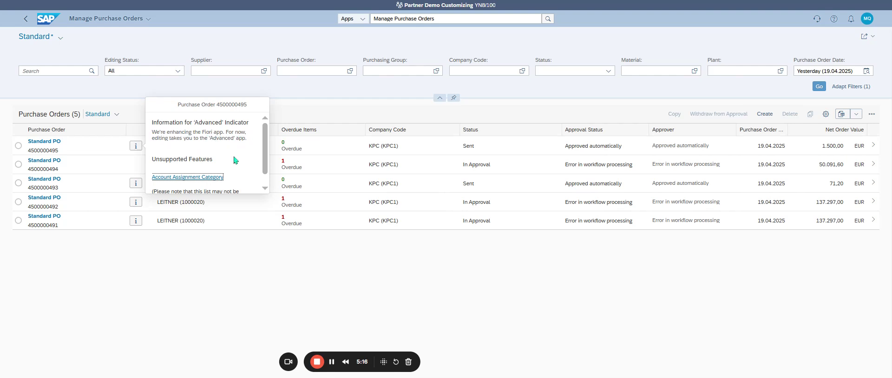
{"action": "left_click", "coordinate": [261, 257]}
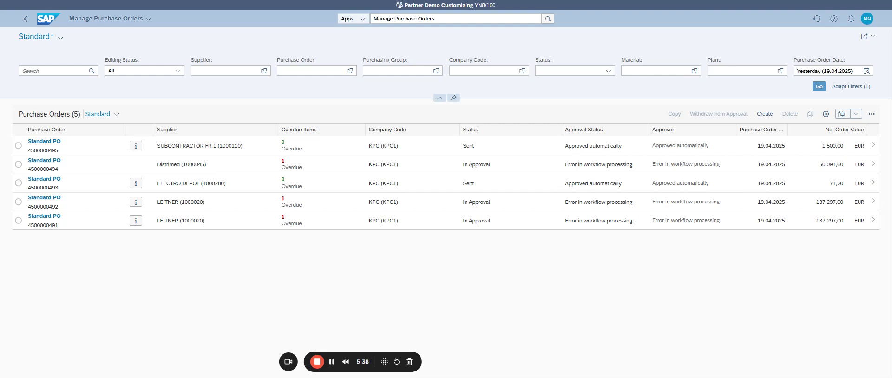
Open the Distrimed purchase order for editing and set its purchasing group to KPC Purchasing (KPC)
{"action": "left_click", "coordinate": [870, 171]}
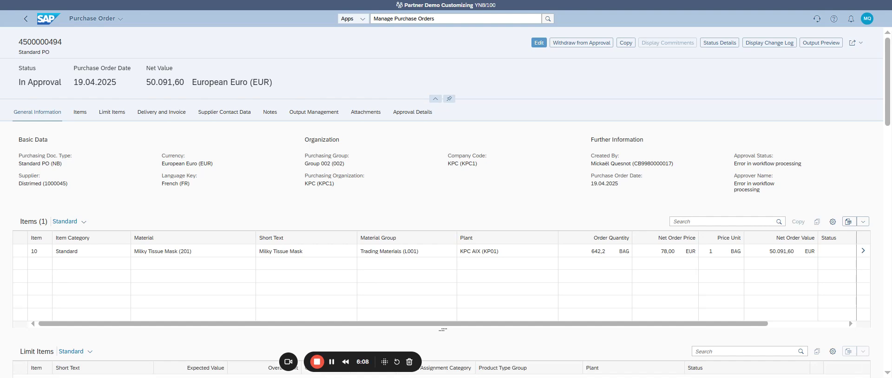
{"action": "left_click", "coordinate": [538, 42]}
{"action": "left_click", "coordinate": [539, 43]}
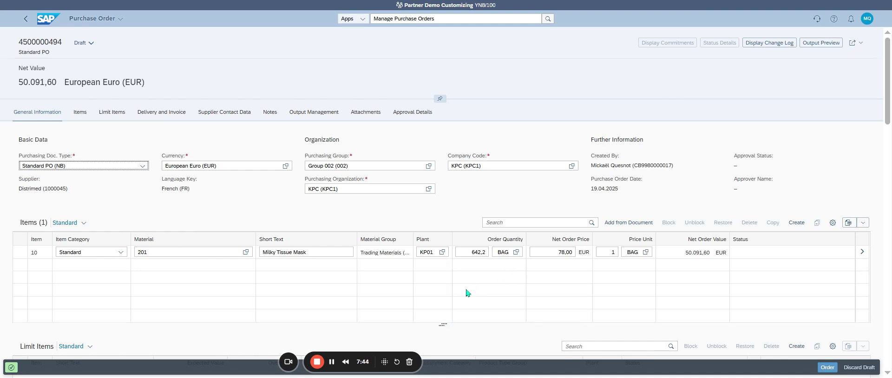
{"action": "left_click", "coordinate": [433, 168]}
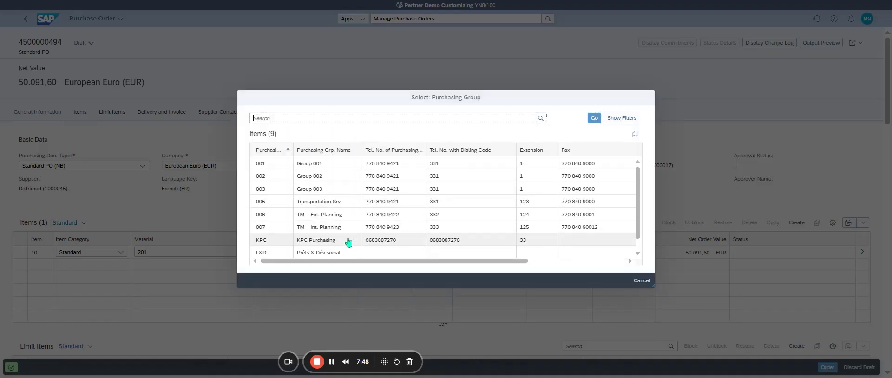
{"action": "left_click", "coordinate": [348, 240]}
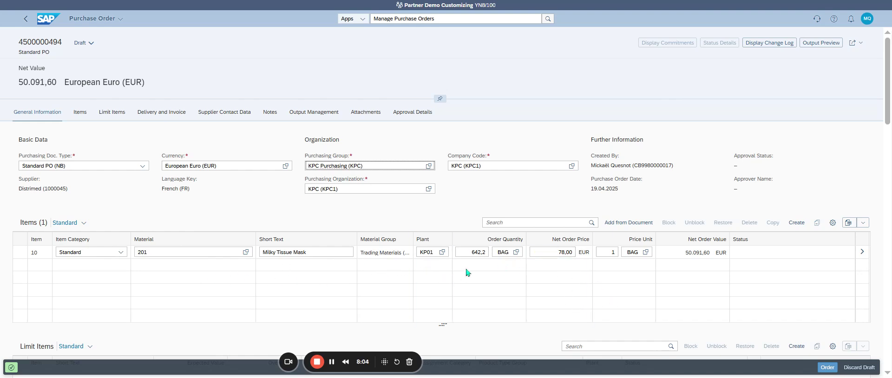
Set the order quantity of item 10, Milky Tissue Mask, to 643 bags
{"action": "left_click", "coordinate": [472, 251]}
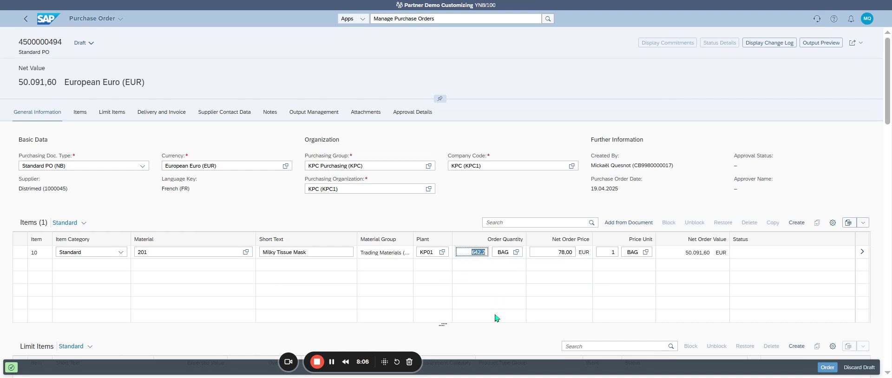
{"action": "type", "text": "643"}
{"action": "key", "text": "Return"}
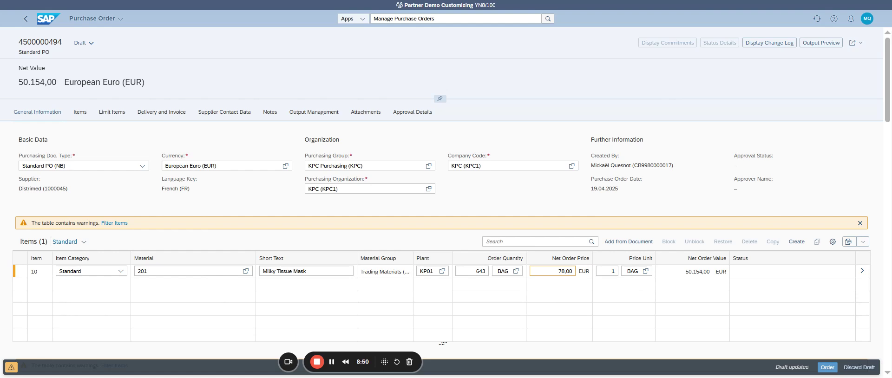
{"action": "left_click", "coordinate": [478, 271]}
Open the schedule line behind the past delivery date warning and set its delivery date to 20.04.2025
{"action": "left_click", "coordinate": [11, 367]}
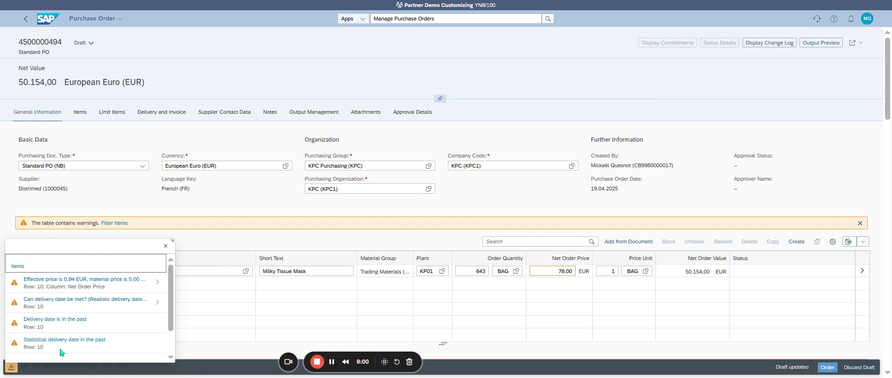
{"action": "left_click", "coordinate": [82, 324]}
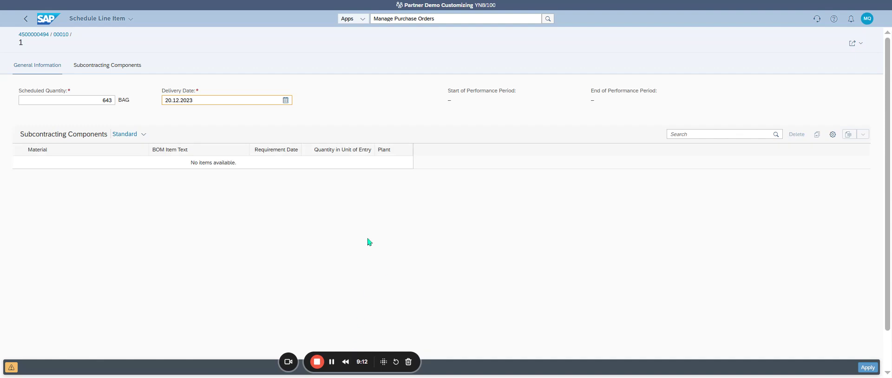
{"action": "left_click", "coordinate": [197, 98]}
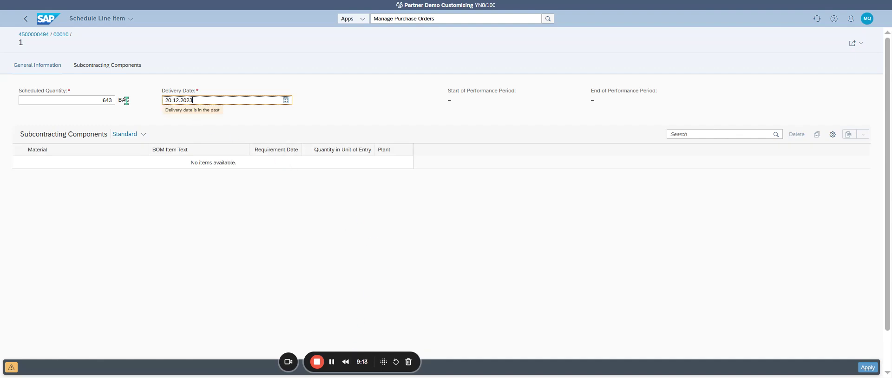
{"action": "double_click", "coordinate": [184, 98]}
{"action": "type", "text": "20.04.2025"}
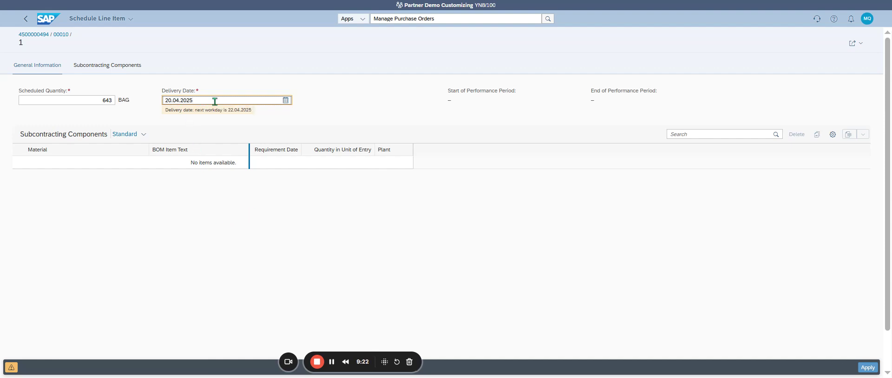
Correct the schedule line's delivery date to 22.04.2025 and apply the changes up to the purchase order
{"action": "left_click_drag", "start_coordinate": [204, 101], "coordinate": [134, 98]}
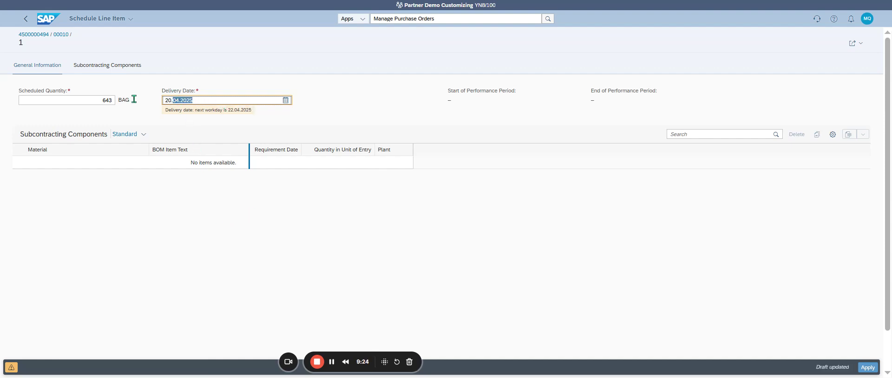
{"action": "left_click", "coordinate": [172, 100]}
{"action": "key", "text": "BackSpace"}
{"action": "type", "text": "2"}
{"action": "key", "text": "Return"}
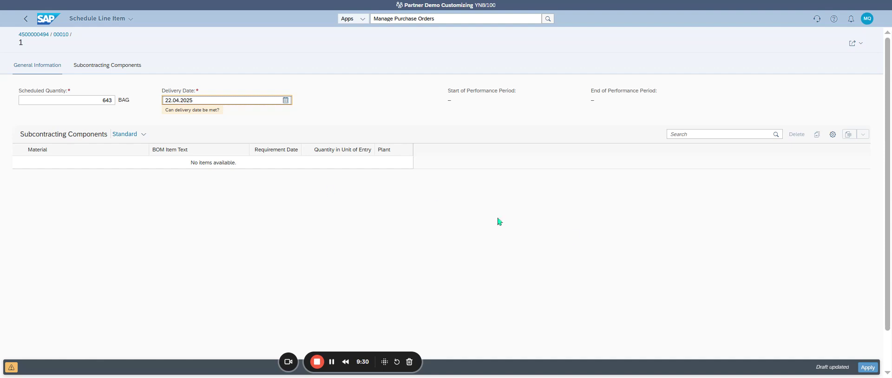
{"action": "left_click", "coordinate": [862, 366]}
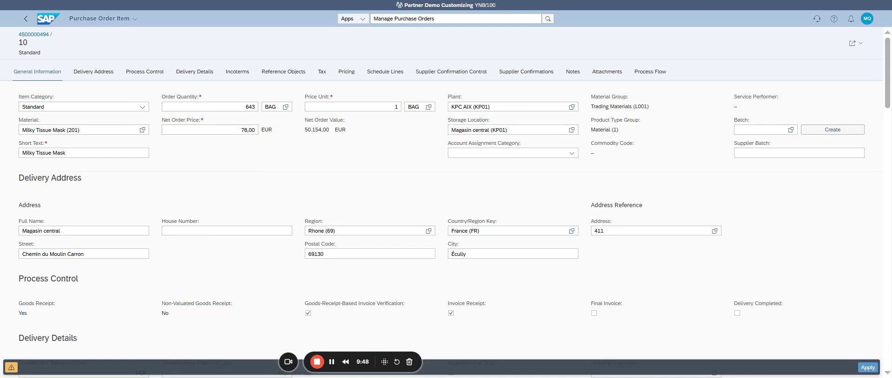
{"action": "left_click", "coordinate": [865, 368]}
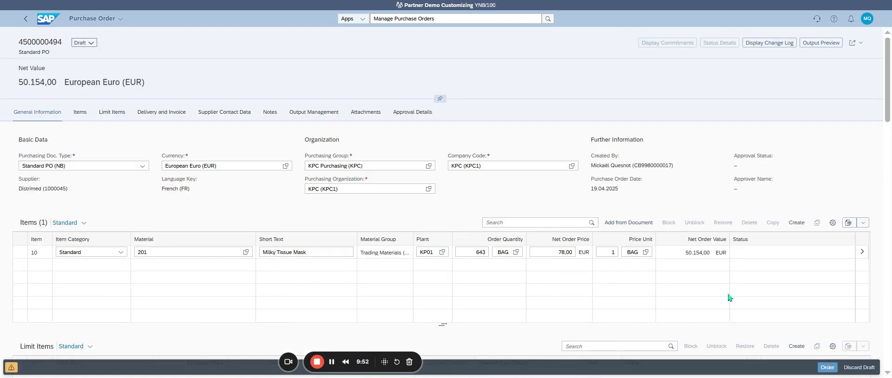
Review the remaining warning messages of the purchase order draft and submit the order
{"action": "left_click", "coordinate": [11, 368]}
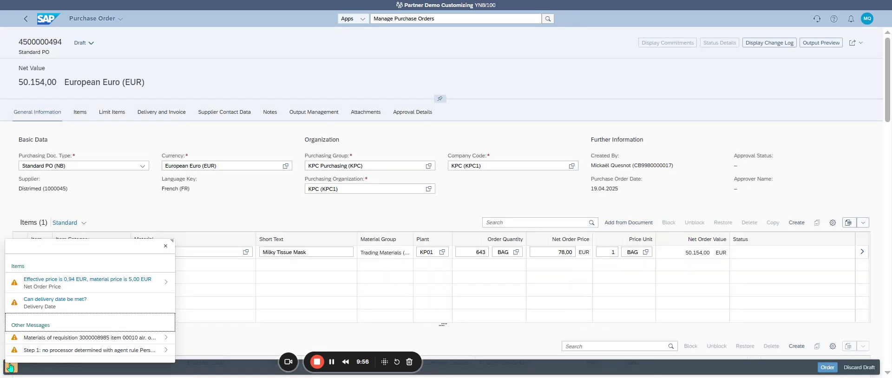
{"action": "left_click", "coordinate": [11, 367]}
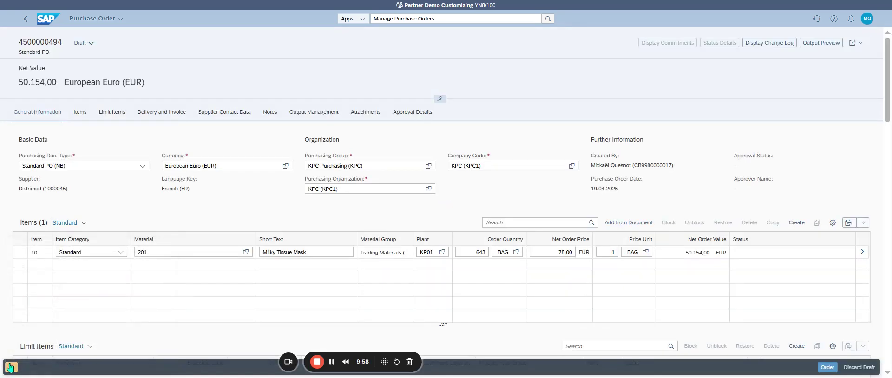
{"action": "left_click", "coordinate": [825, 368]}
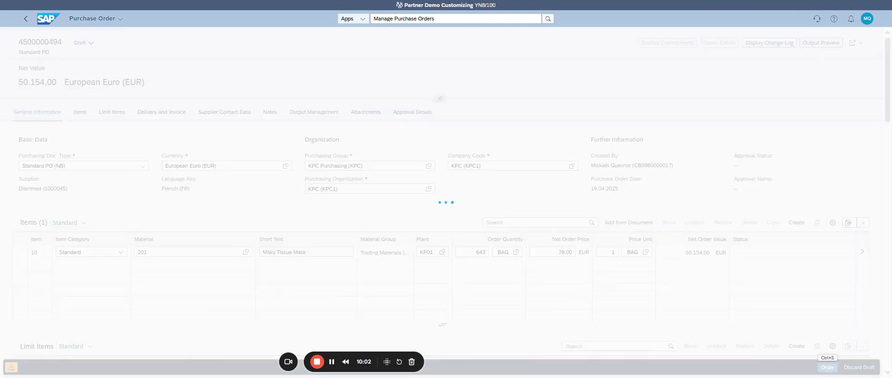